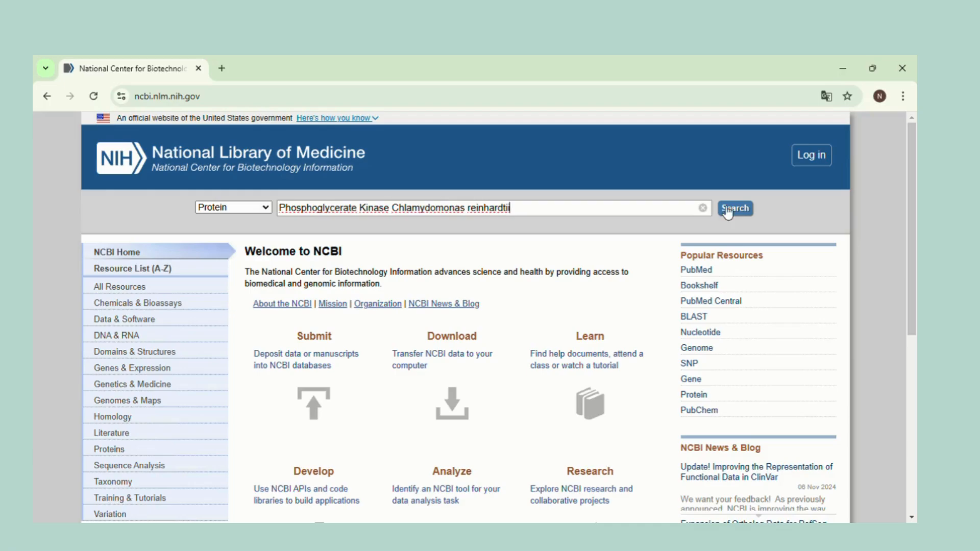
- Search the NCBI Protein database for "Phosphoglycerate Kinase Chlamydomonas reinhardtii"
{"action": "left_click", "coordinate": [727, 215]}
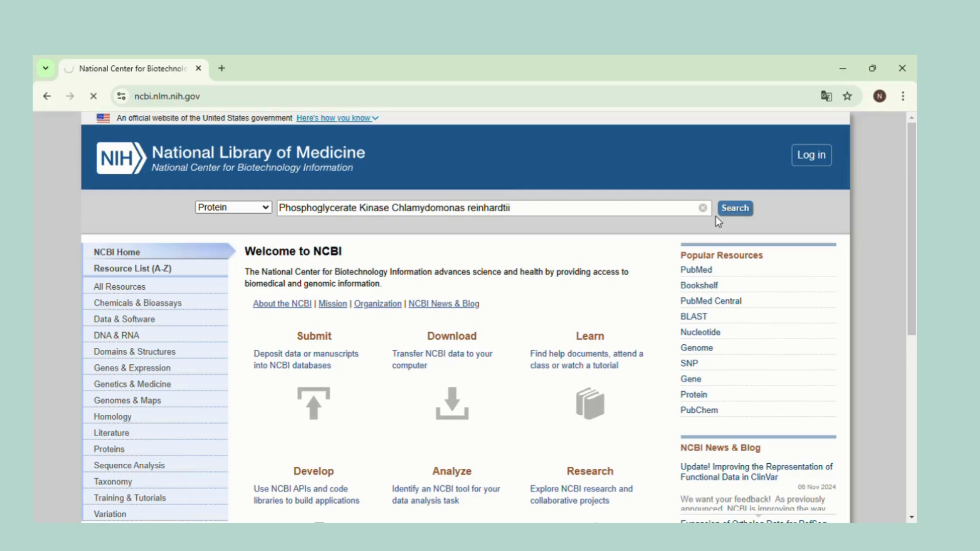
{"action": "left_click", "coordinate": [748, 210]}
{"action": "left_click", "coordinate": [748, 210]}
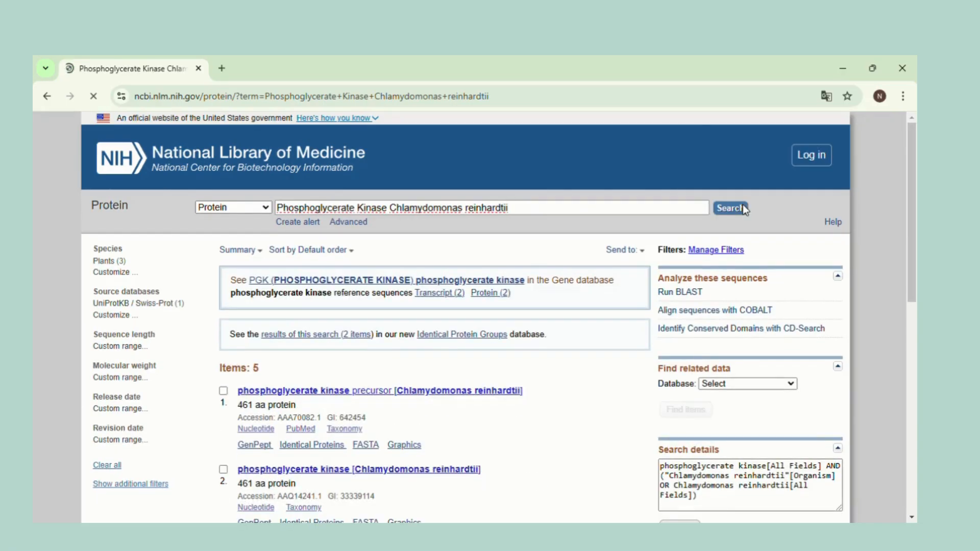
- Open the FASTA record of the phosphoglycerate kinase precursor AAA70082.1 and select its complete amino acid sequence without the header line
{"action": "scroll", "coordinate": [498, 368], "scroll_direction": "down", "scroll_amount": 2}
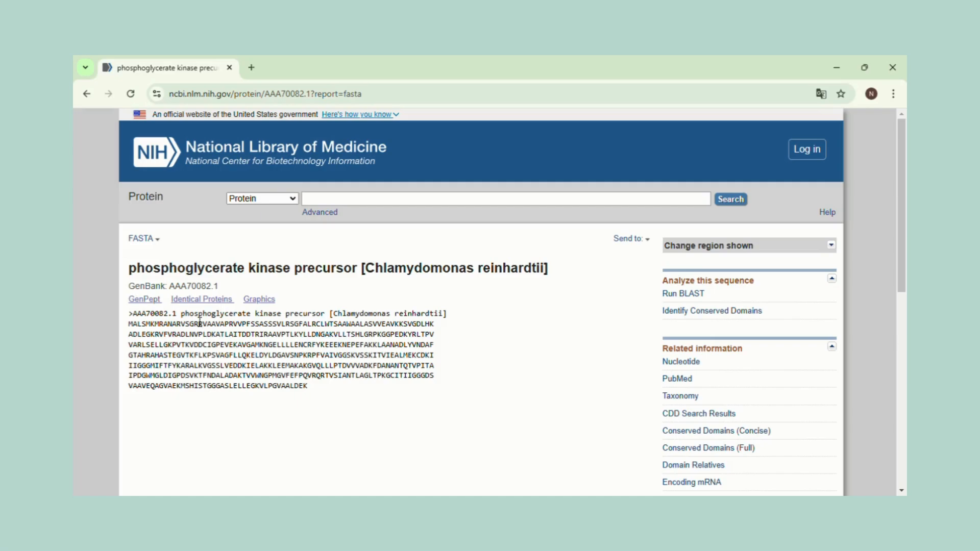
{"action": "left_click_drag", "start_coordinate": [129, 329], "coordinate": [331, 386]}
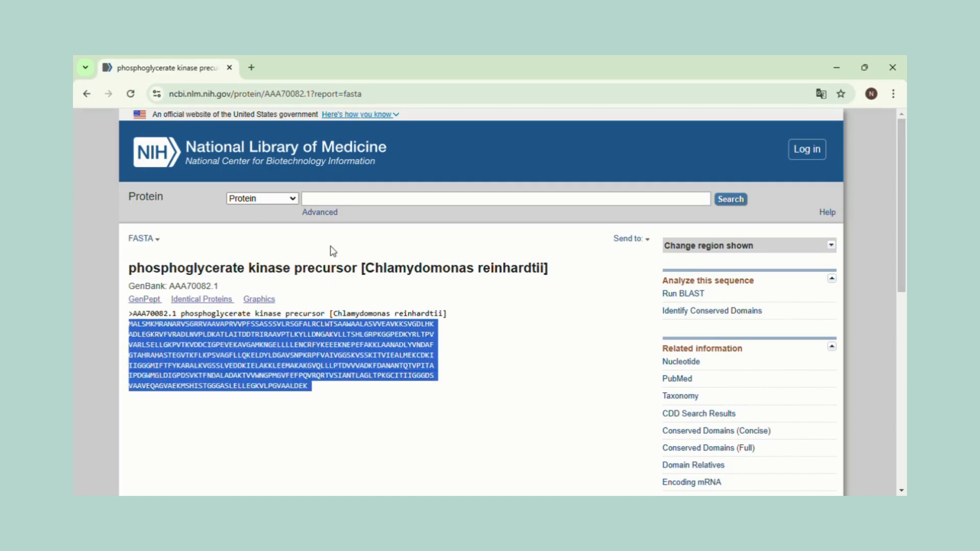
- Build a homology model in SWISS-MODEL from the copied protein sequence, with the project title "Phosphoglycerate Kinase Alga"
{"action": "left_click", "coordinate": [250, 67]}
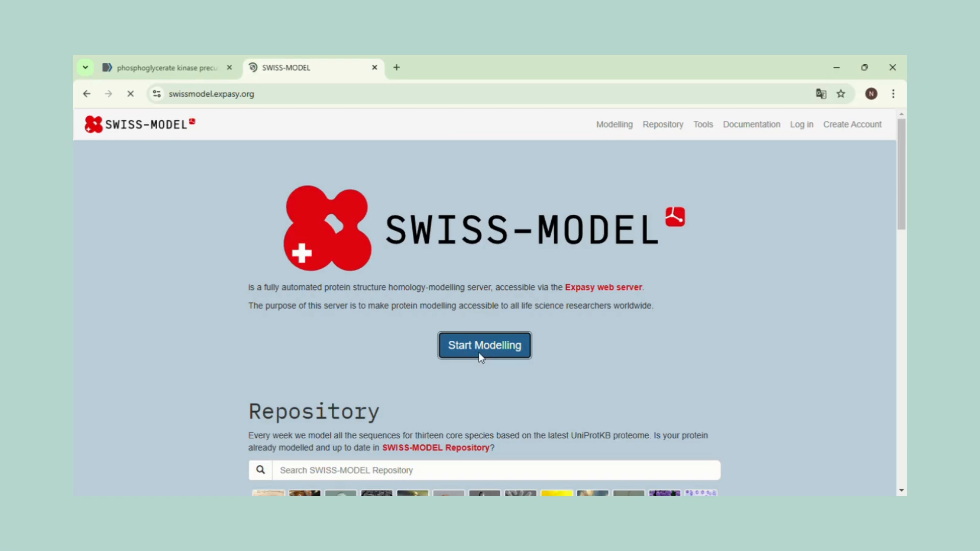
{"action": "left_click", "coordinate": [479, 353]}
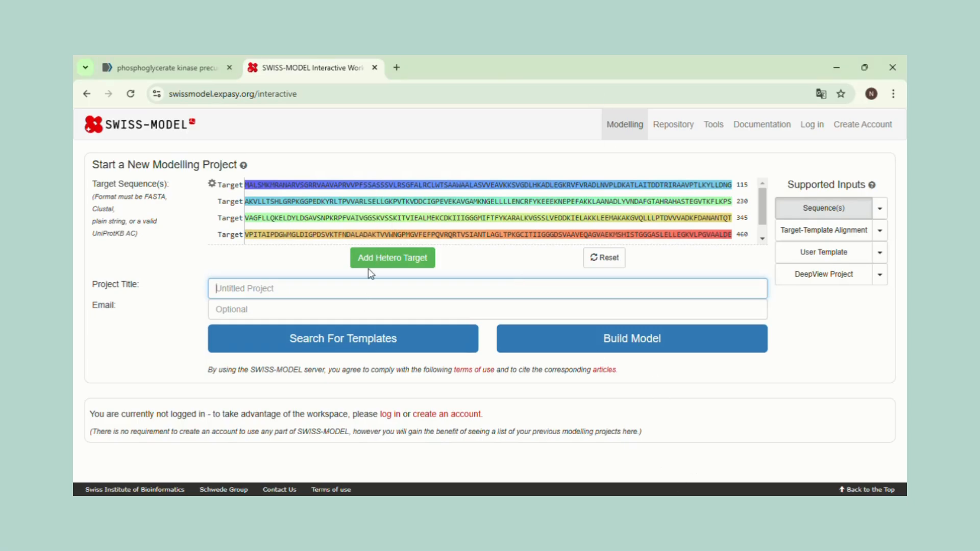
{"action": "type", "text": "Phosphoglycerate Kinase"}
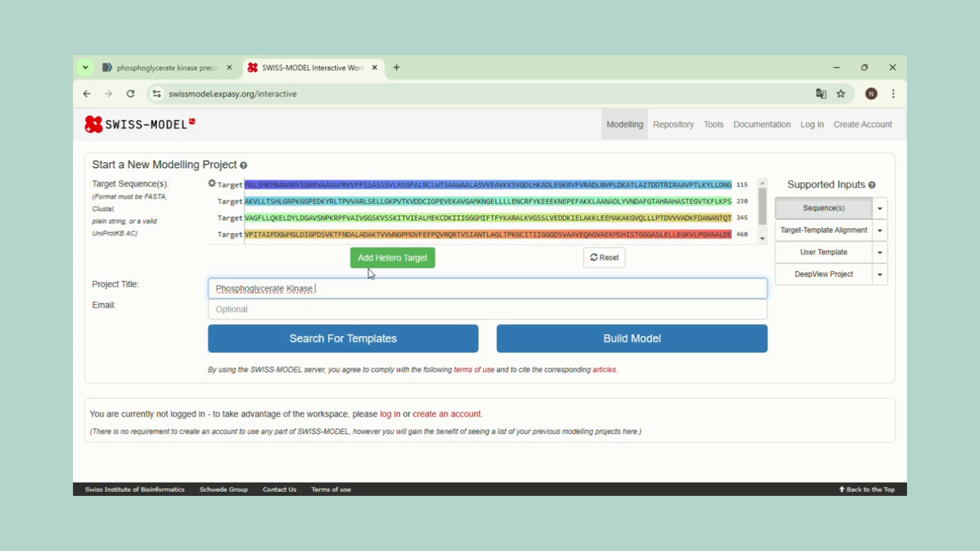
{"action": "type", "text": "Alga"}
{"action": "left_click", "coordinate": [576, 350]}
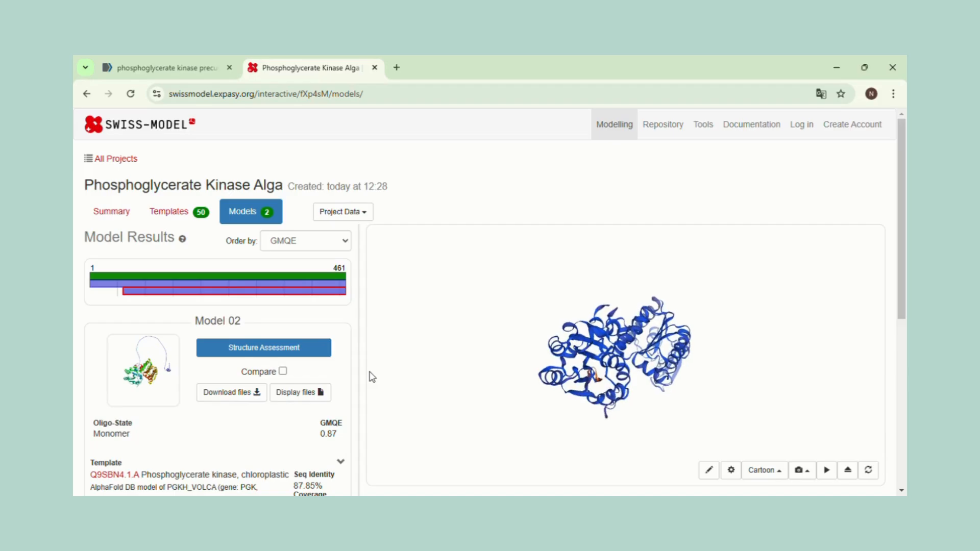
- Compare the quality scores and templates of Model 01 and Model 02, including the QMEAN Z-Scores of Model 01
{"action": "scroll", "coordinate": [273, 279], "scroll_direction": "down", "scroll_amount": 5}
{"action": "scroll", "coordinate": [273, 282], "scroll_direction": "up", "scroll_amount": 2}
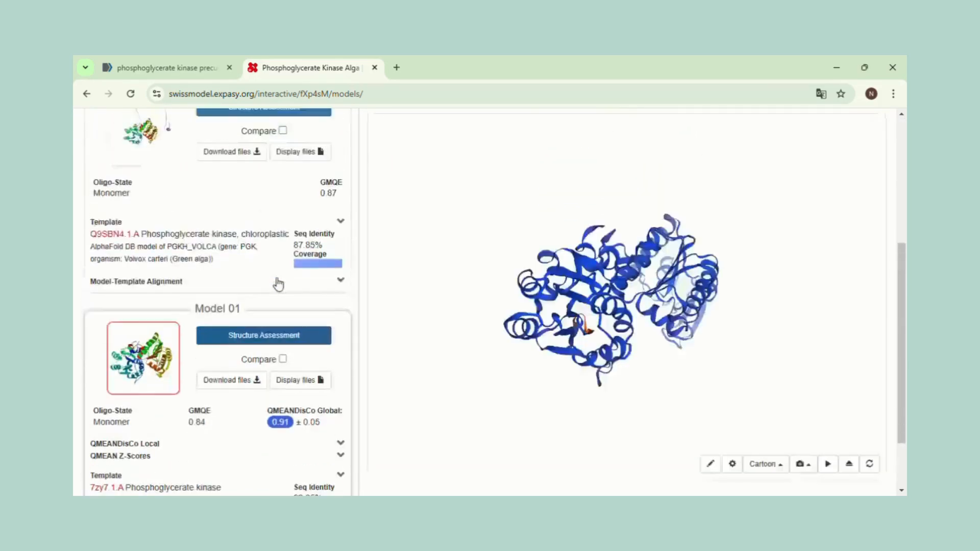
{"action": "scroll", "coordinate": [274, 282], "scroll_direction": "up", "scroll_amount": 1}
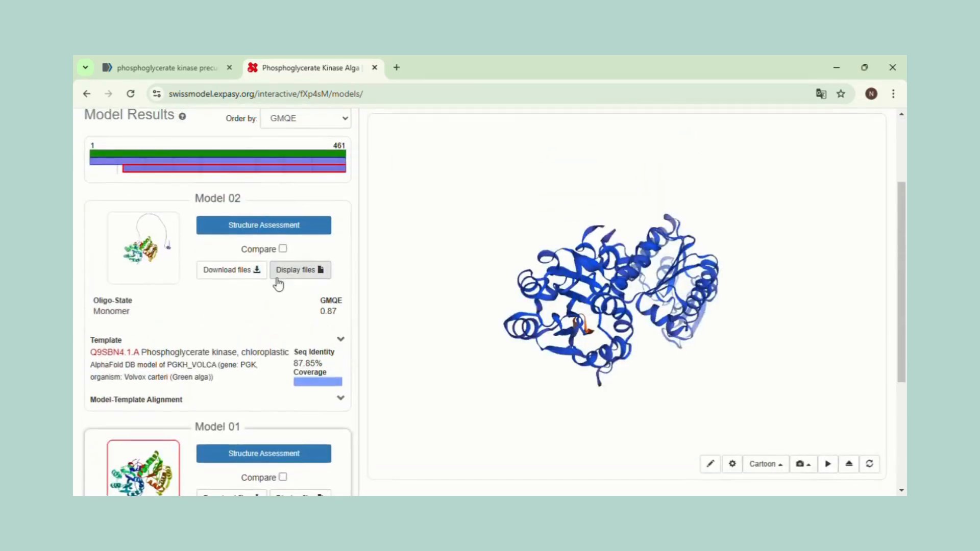
{"action": "scroll", "coordinate": [278, 283], "scroll_direction": "down", "scroll_amount": 4}
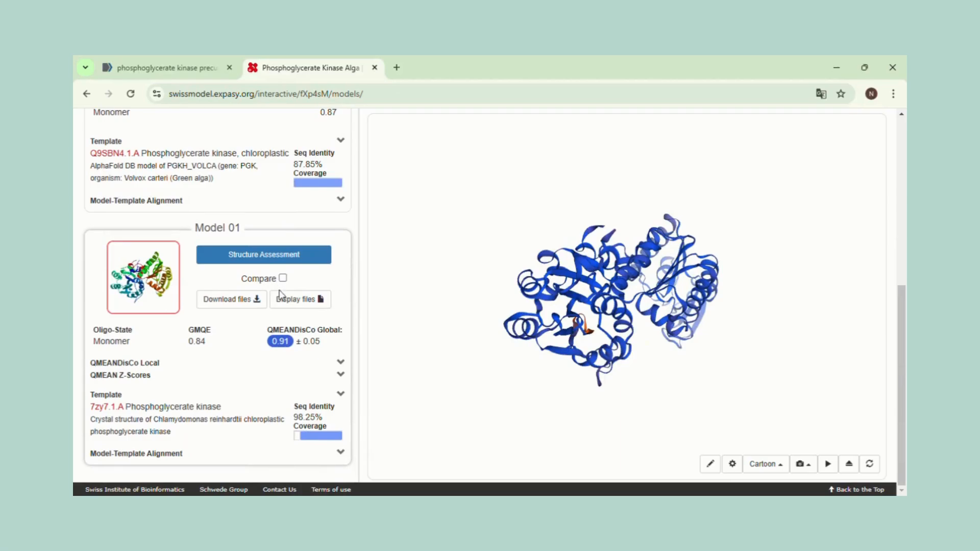
{"action": "scroll", "coordinate": [283, 298], "scroll_direction": "up", "scroll_amount": 3}
{"action": "scroll", "coordinate": [287, 300], "scroll_direction": "down", "scroll_amount": 3}
{"action": "left_click", "coordinate": [341, 376]}
{"action": "scroll", "coordinate": [339, 378], "scroll_direction": "down", "scroll_amount": 2}
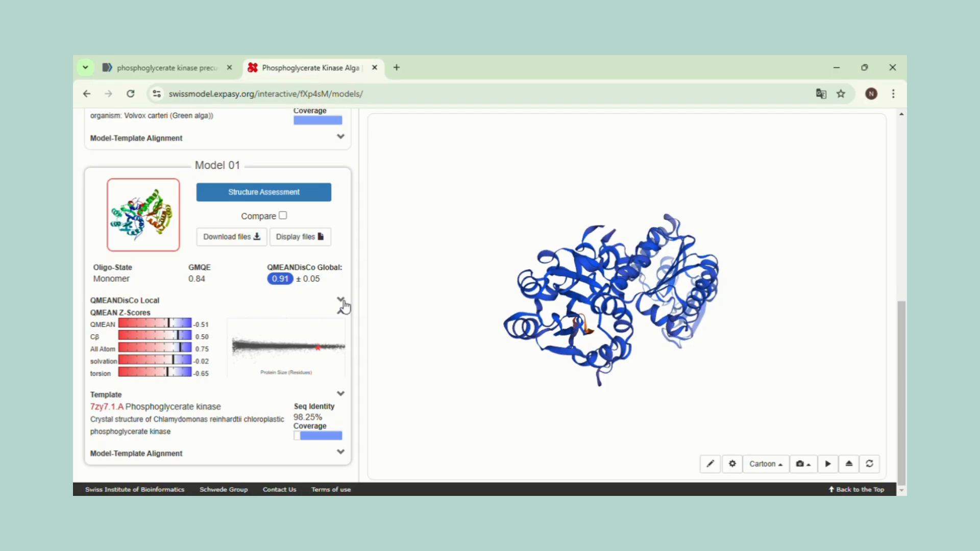
- Open the Structure Assessment of Model 01 and take a screen capture of its general Ramachandran plot
{"action": "left_click", "coordinate": [281, 198]}
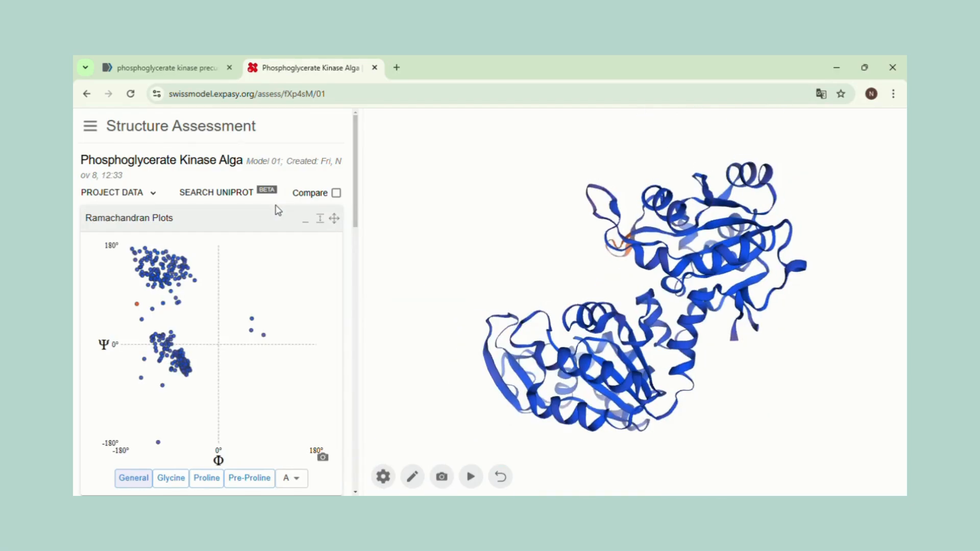
{"action": "scroll", "coordinate": [276, 214], "scroll_direction": "down", "scroll_amount": 1}
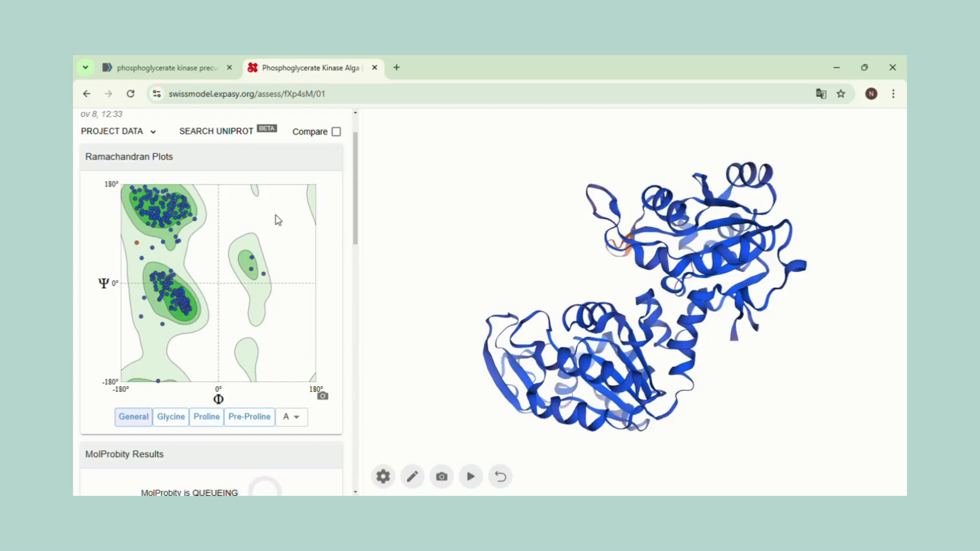
{"action": "key", "text": "super+shift+s"}
- Review the MolProbity results of Model 01 in the structure assessment and take a screen capture of them
{"action": "scroll", "coordinate": [672, 464], "scroll_direction": "up", "scroll_amount": 2}
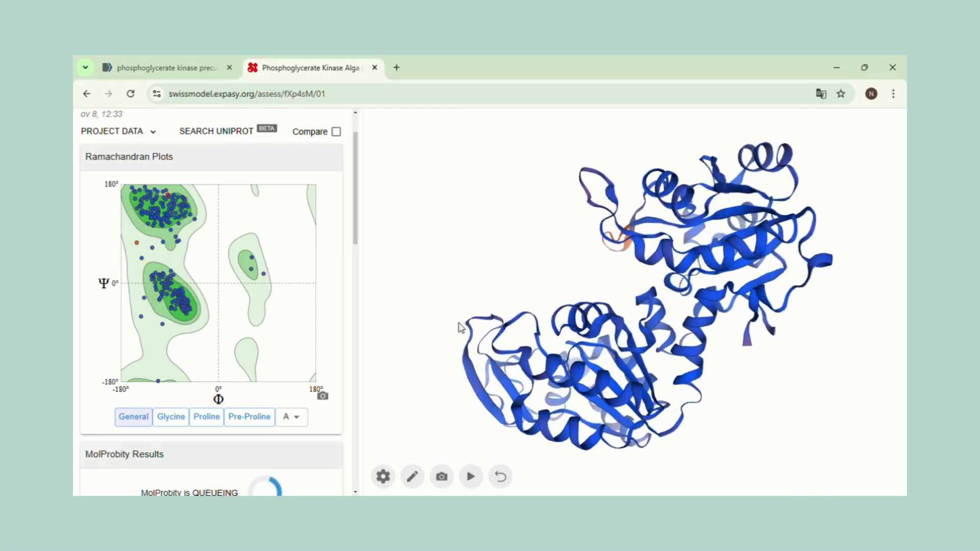
{"action": "scroll", "coordinate": [400, 302], "scroll_direction": "up", "scroll_amount": 2}
{"action": "scroll", "coordinate": [354, 281], "scroll_direction": "down", "scroll_amount": 5}
{"action": "scroll", "coordinate": [386, 298], "scroll_direction": "down", "scroll_amount": 2}
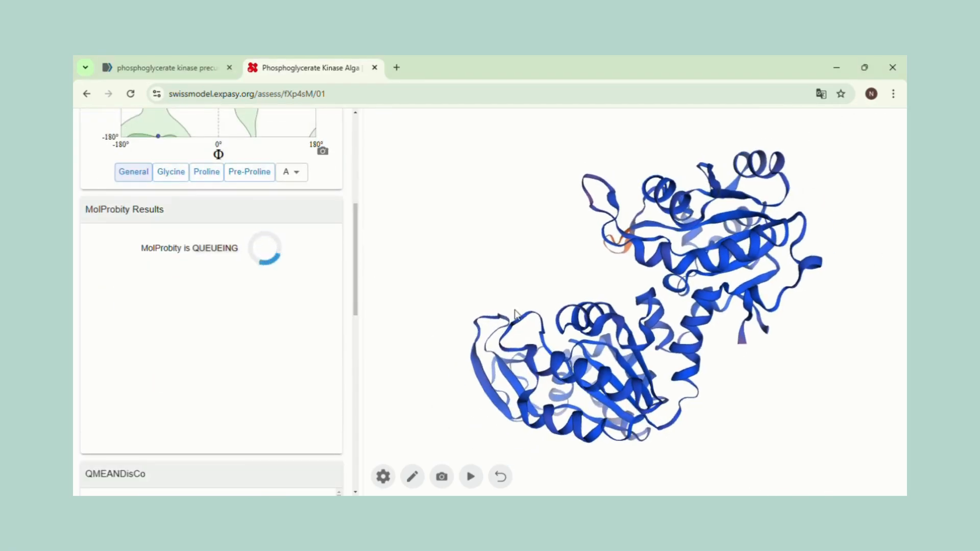
{"action": "scroll", "coordinate": [385, 296], "scroll_direction": "up", "scroll_amount": 1}
{"action": "scroll", "coordinate": [383, 293], "scroll_direction": "down", "scroll_amount": 1}
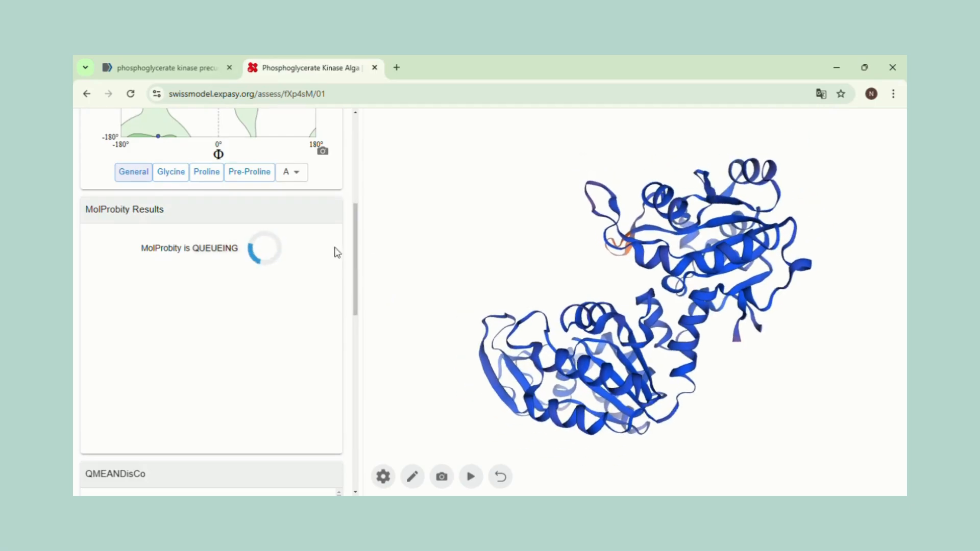
{"action": "scroll", "coordinate": [371, 242], "scroll_direction": "up", "scroll_amount": 2}
{"action": "scroll", "coordinate": [371, 241], "scroll_direction": "down", "scroll_amount": 1}
{"action": "scroll", "coordinate": [340, 271], "scroll_direction": "down", "scroll_amount": 1}
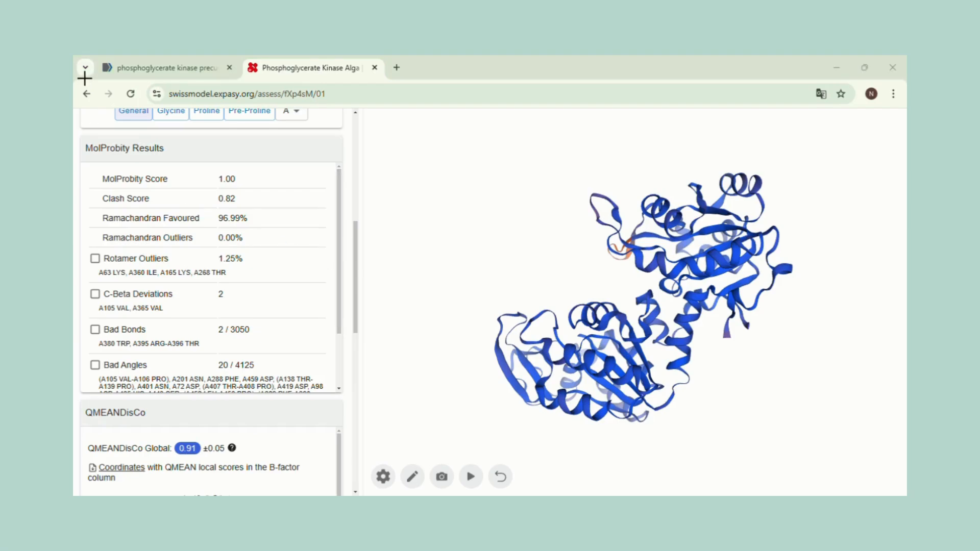
{"action": "left_click", "coordinate": [466, 423]}
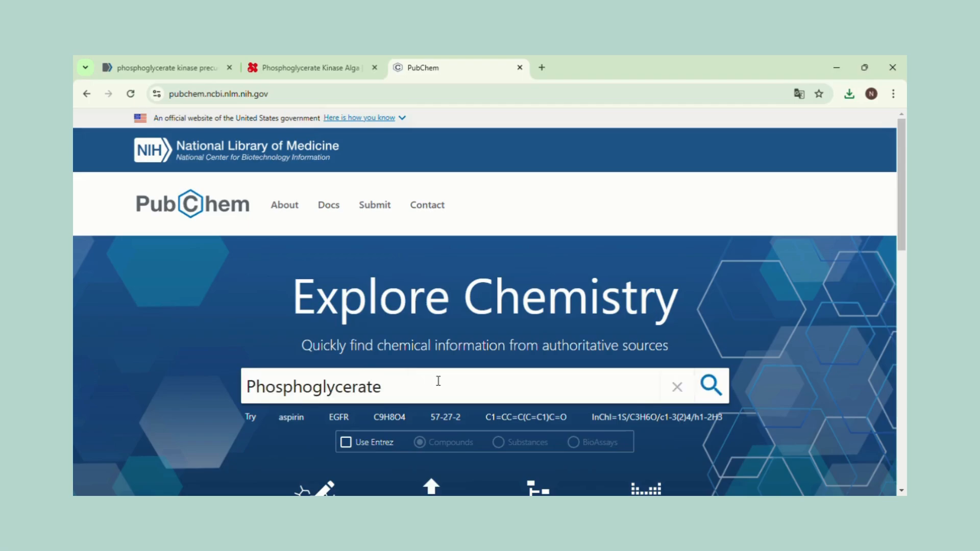
- Search PubChem for "Phosphoglycerate" and open the best-match compound page
{"action": "key", "text": "Return"}
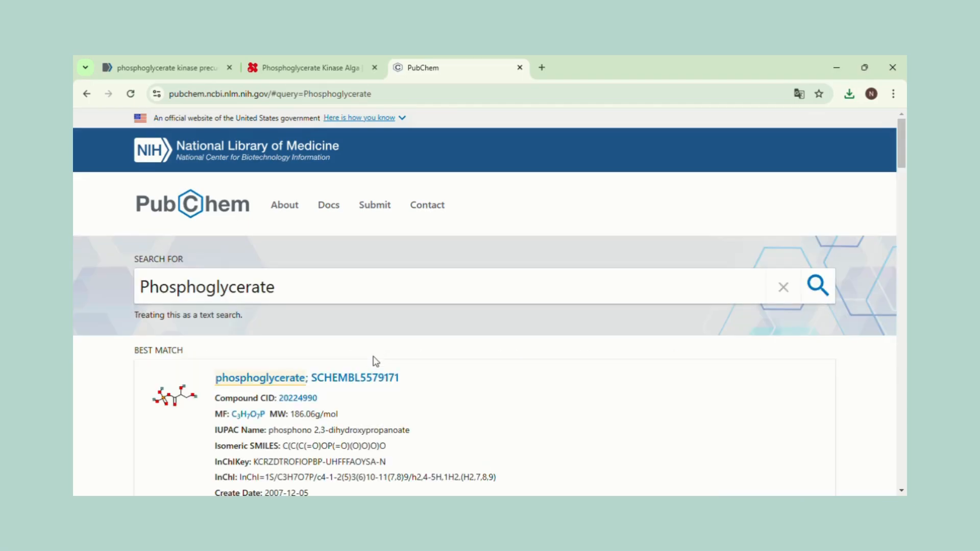
{"action": "scroll", "coordinate": [379, 357], "scroll_direction": "down", "scroll_amount": 5}
{"action": "scroll", "coordinate": [379, 362], "scroll_direction": "up", "scroll_amount": 5}
{"action": "left_click", "coordinate": [275, 380]}
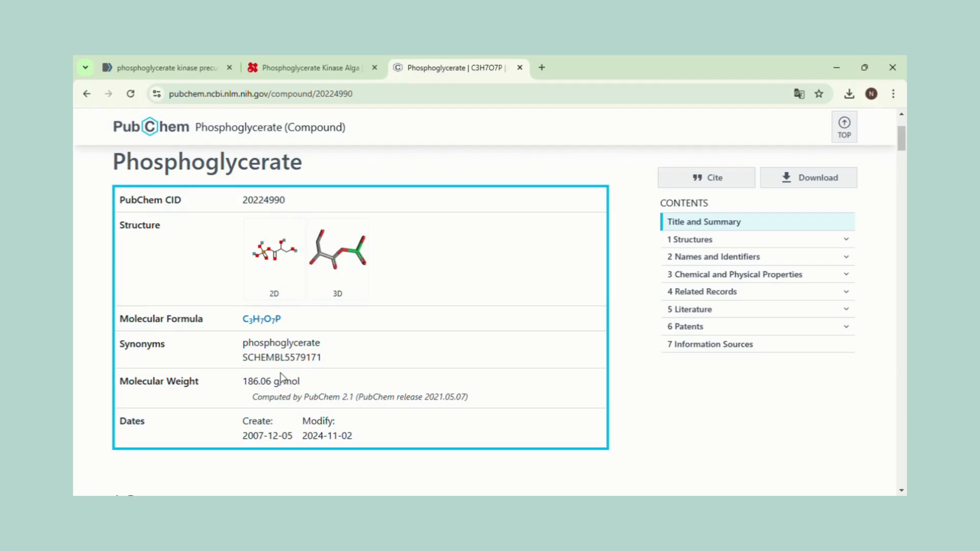
- Download the 3D conformer of the Phosphoglycerate compound as an SDF file
{"action": "left_click", "coordinate": [801, 178]}
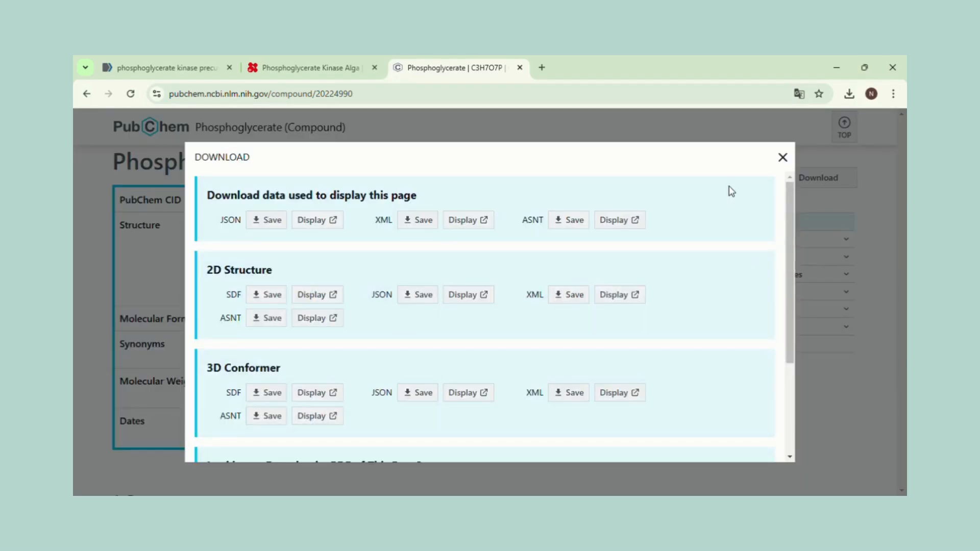
{"action": "left_click", "coordinate": [255, 398]}
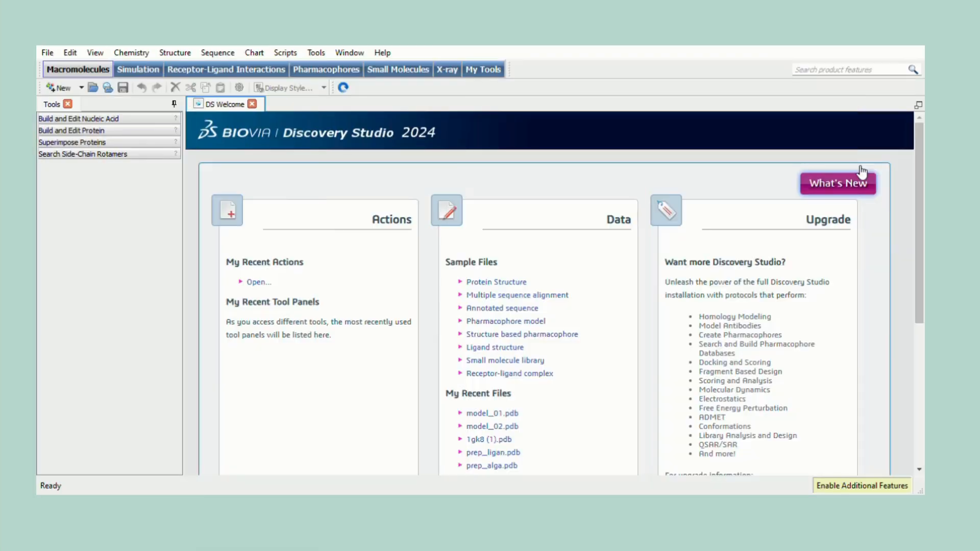
- Switch to BIOVIA Discovery Studio and start opening a structure file
{"action": "left_click", "coordinate": [48, 51]}
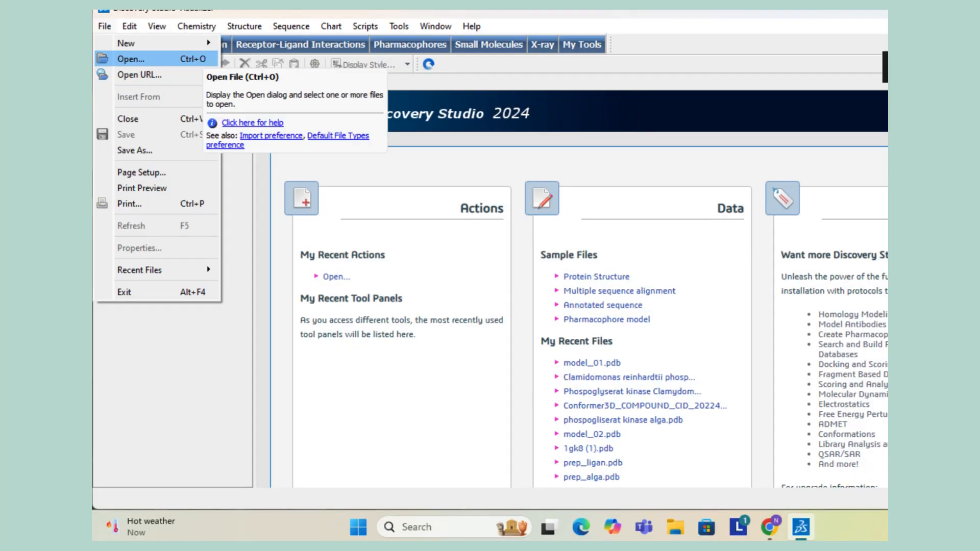